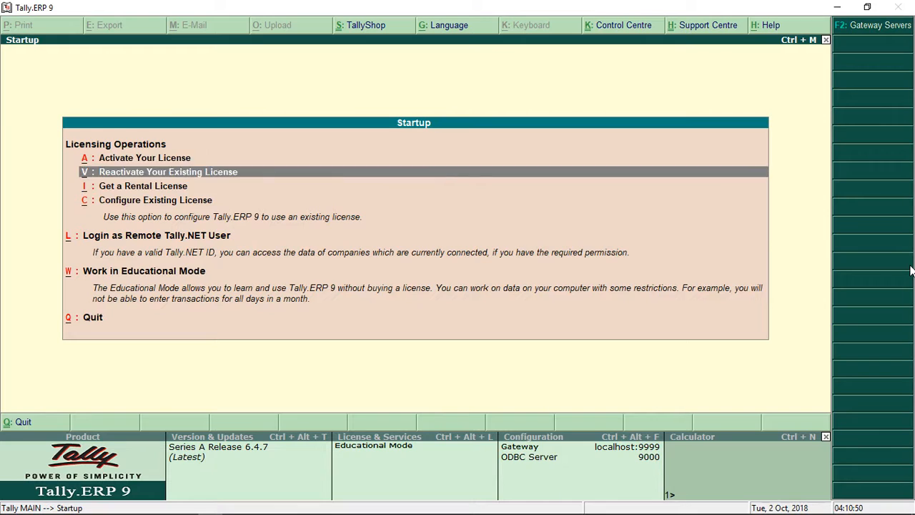
# Choose 'Work in Educational Mode' on the Tally.ERP 9 startup screen
pyautogui.press('Up')
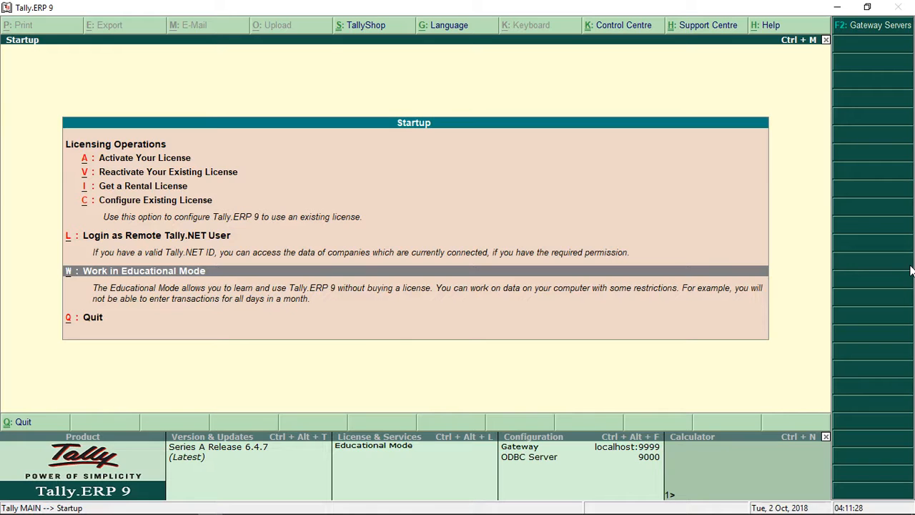
pyautogui.press('Return')
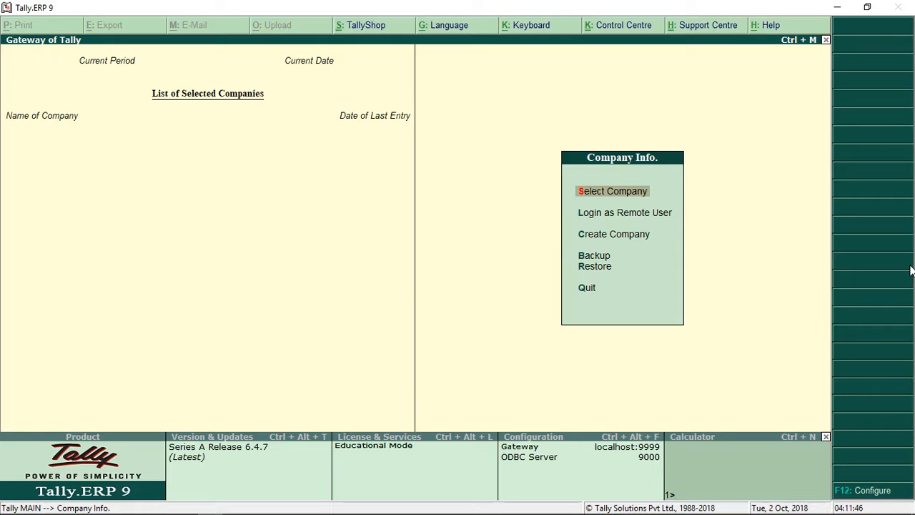
pyautogui.press('Return')
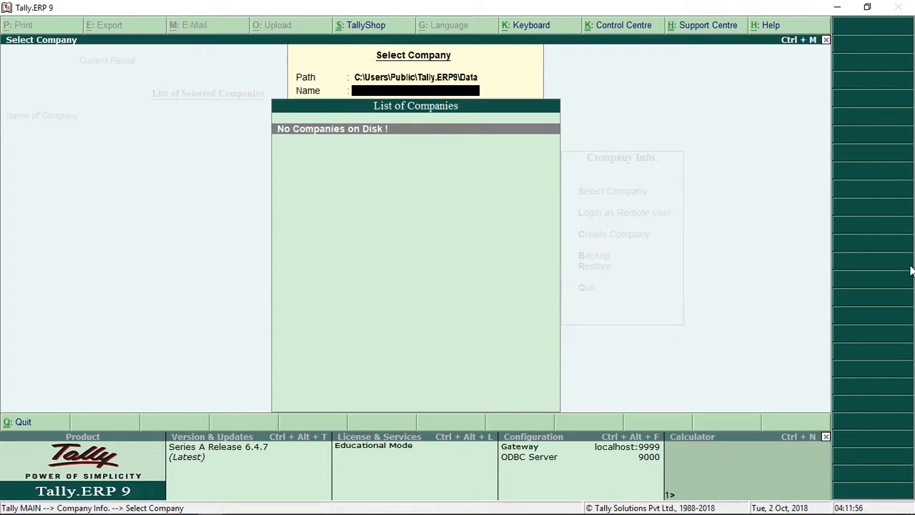
pyautogui.press('Escape')
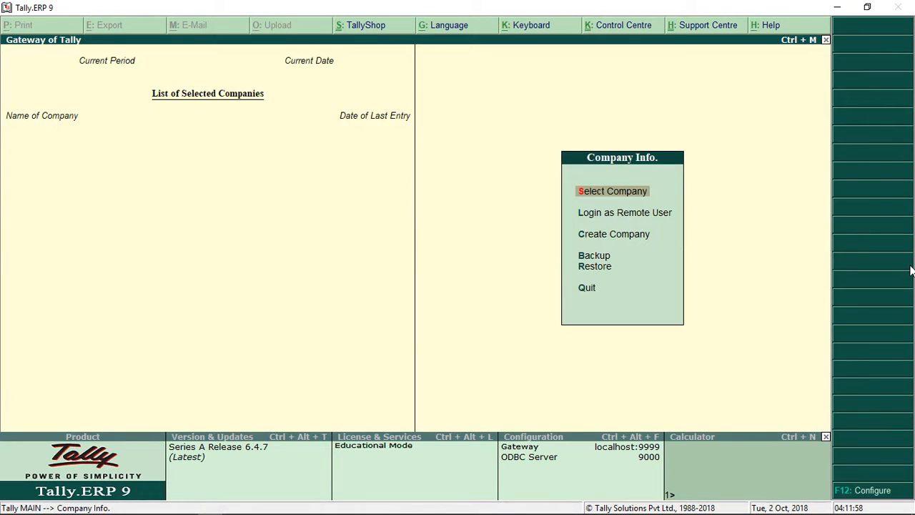
pyautogui.press('Down')
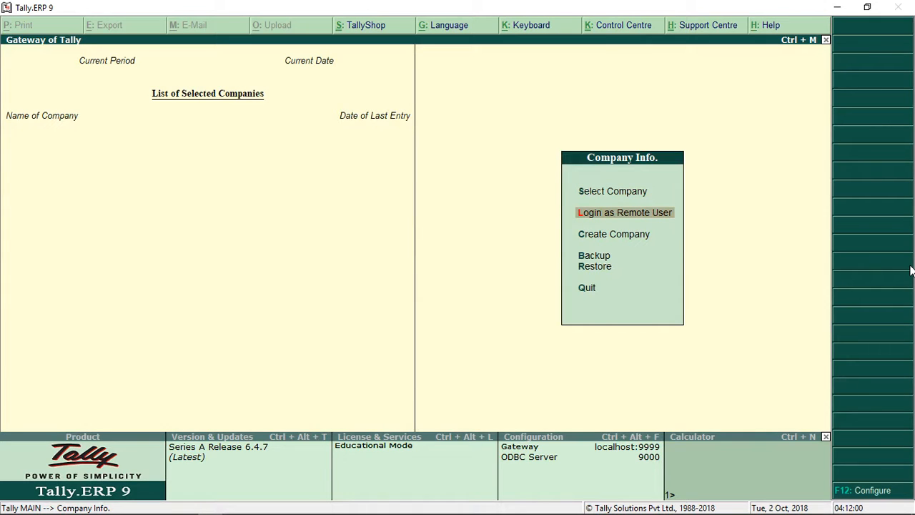
pyautogui.press('Return')
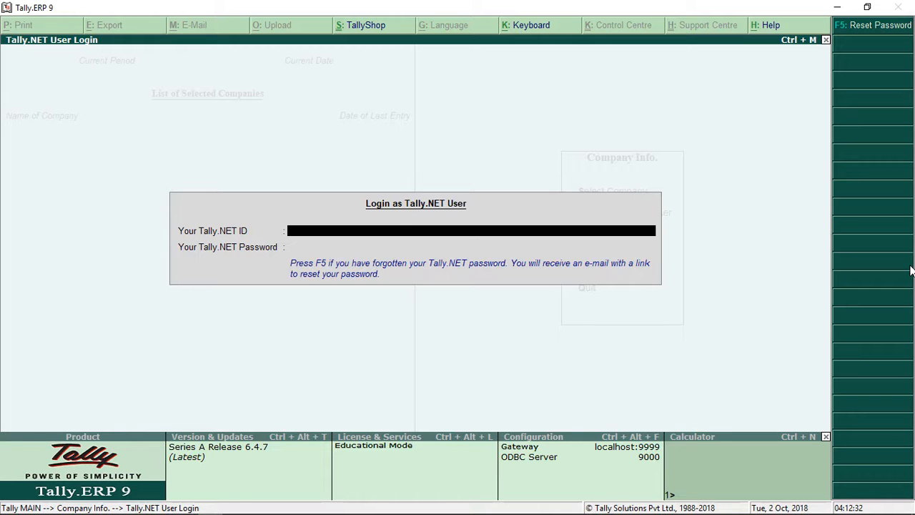
pyautogui.press('Escape')
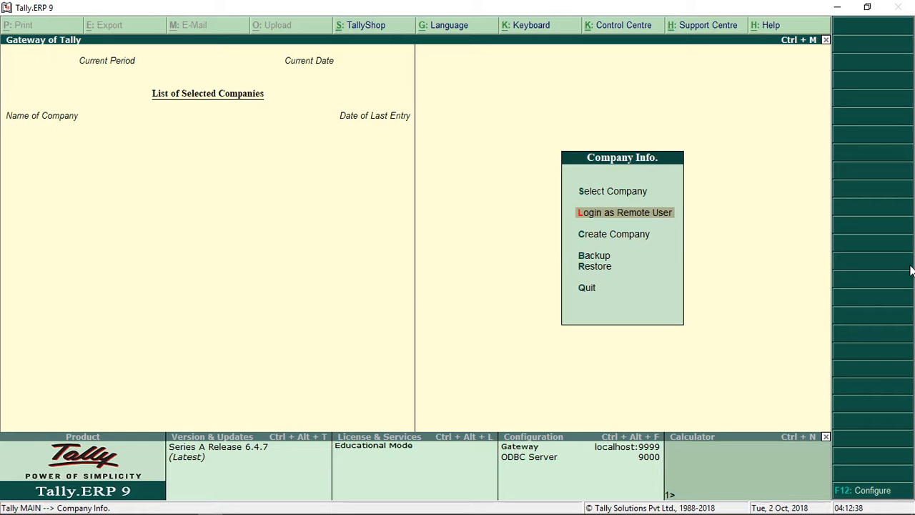
pyautogui.press('Down')
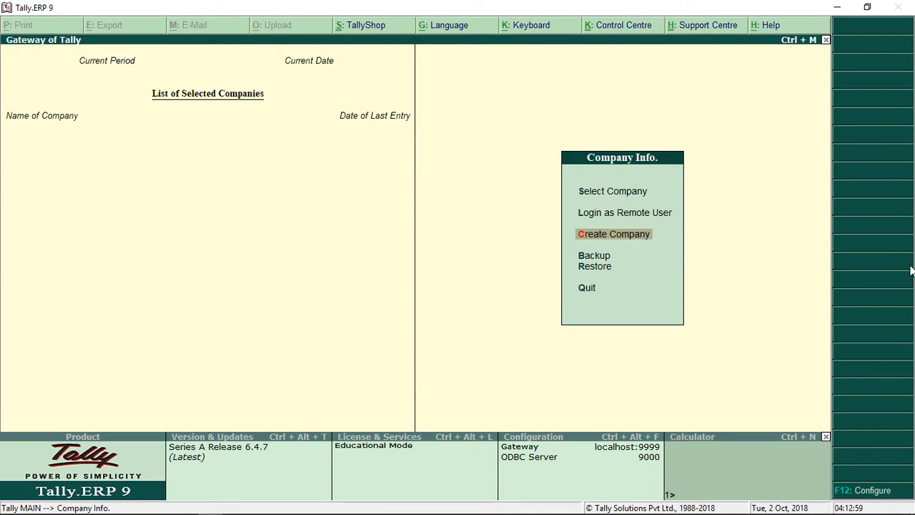
# Open Create Company from the Company Info. menu
pyautogui.press('Return')
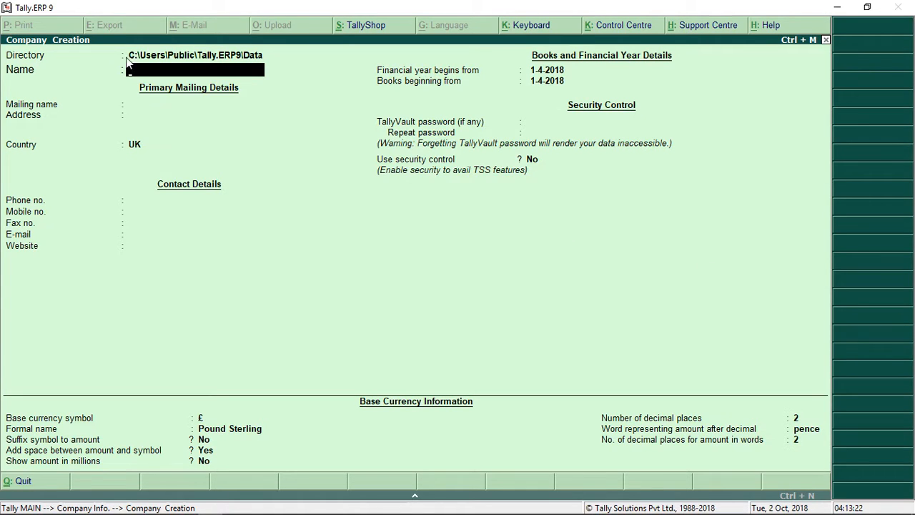
# Name the company 'SBS Technologies' and accept the matching auto-filled mailing name
pyautogui.write('SBS Technologies')
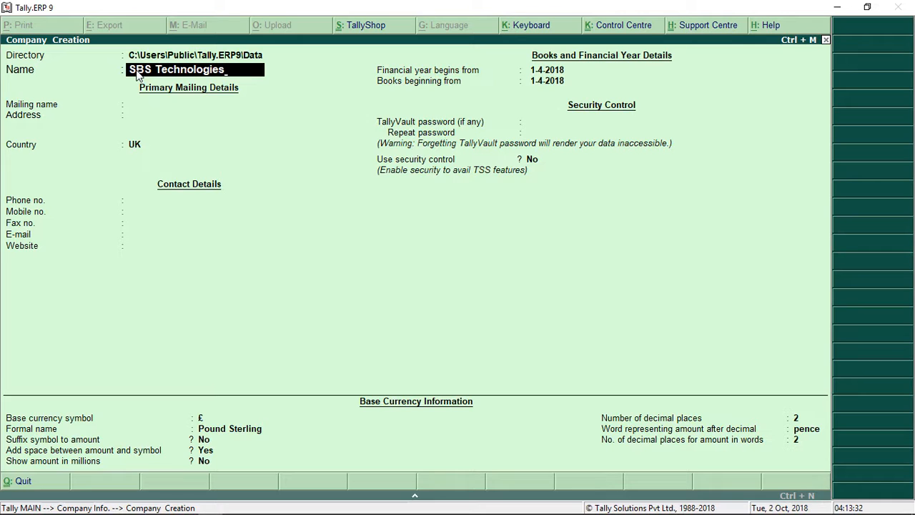
pyautogui.press('Return')
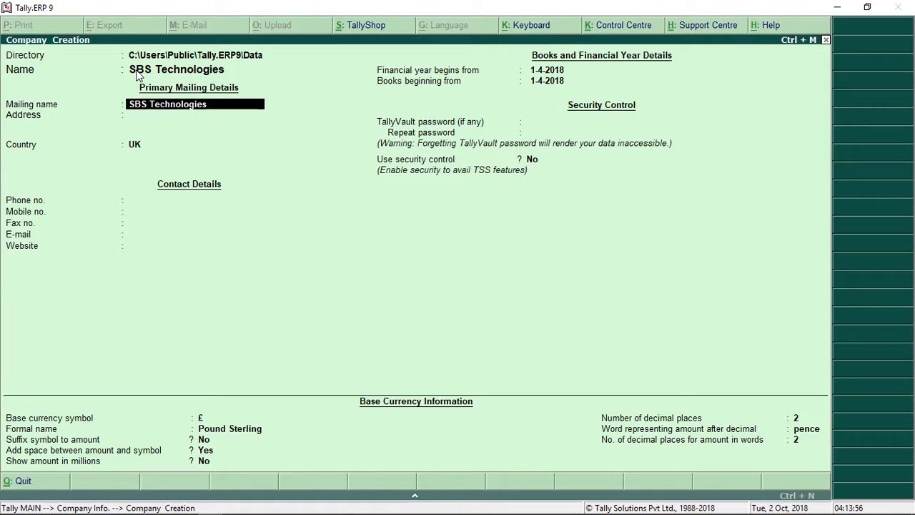
pyautogui.press('Return')
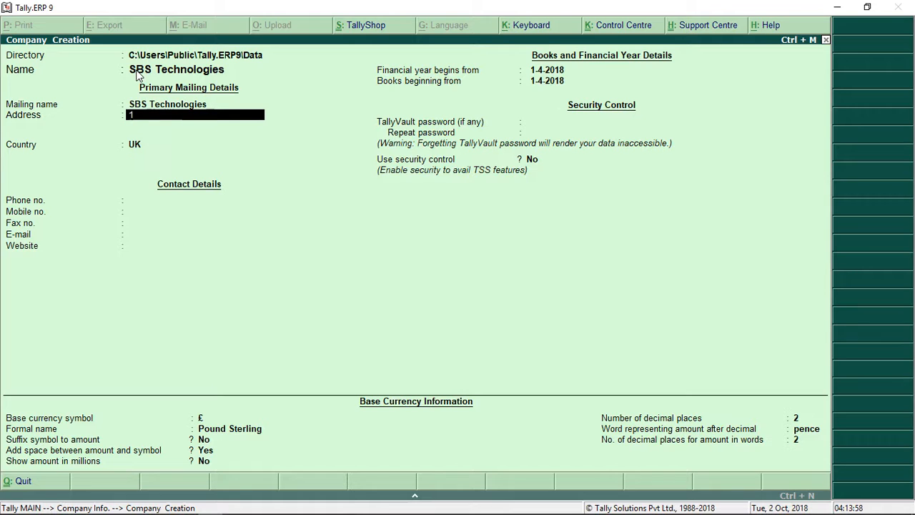
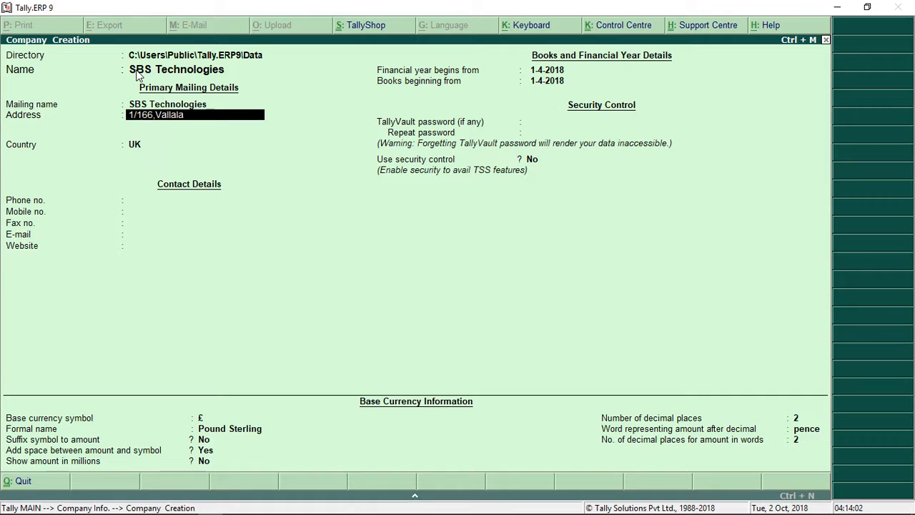
# Enter the company's two street address lines, with Erode as the third line
pyautogui.press('Return')
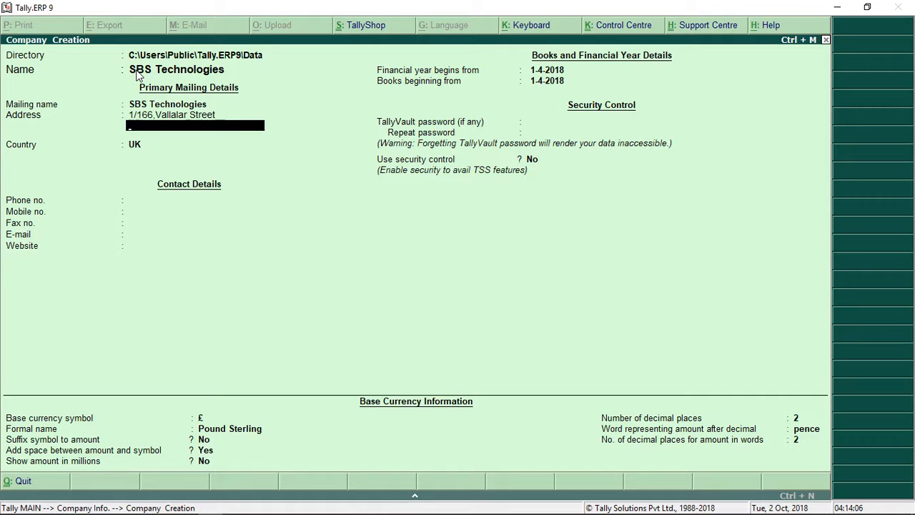
pyautogui.write('Municipal Co')
pyautogui.write('lony Road')
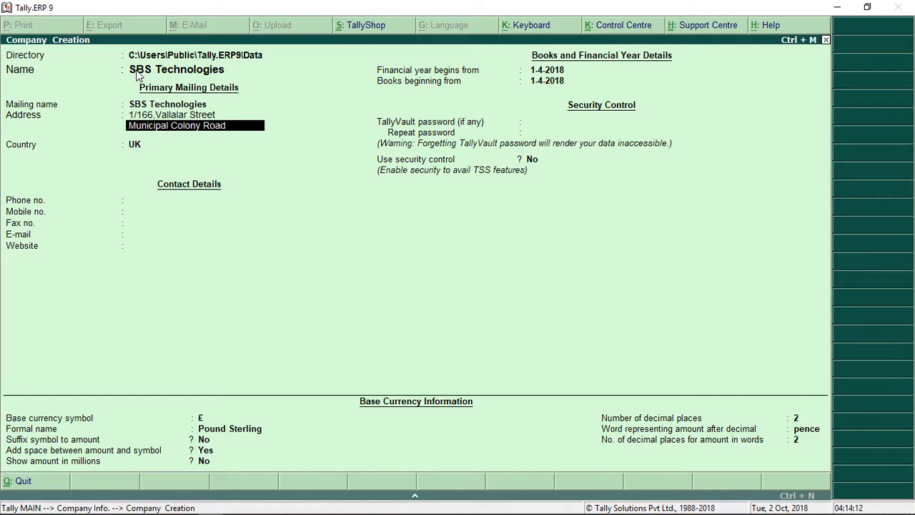
pyautogui.press('Return')
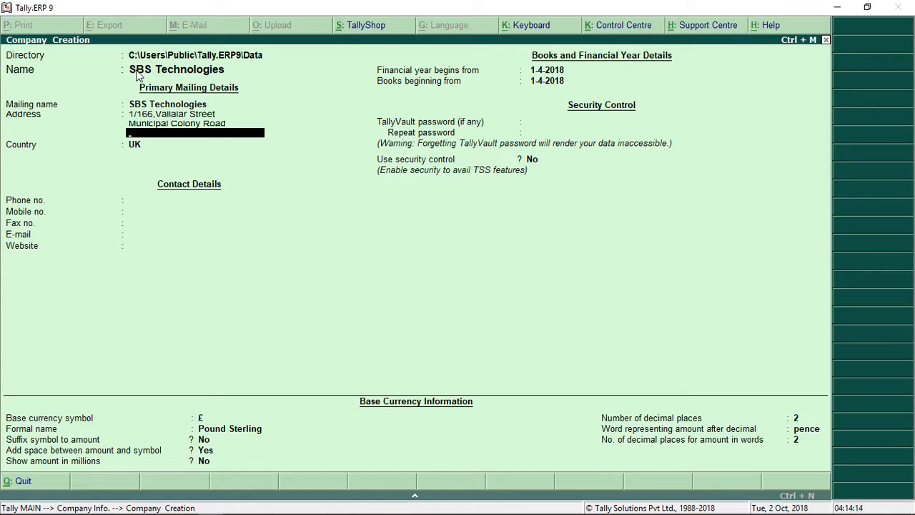
pyautogui.write('Erode')
pyautogui.press('Return')
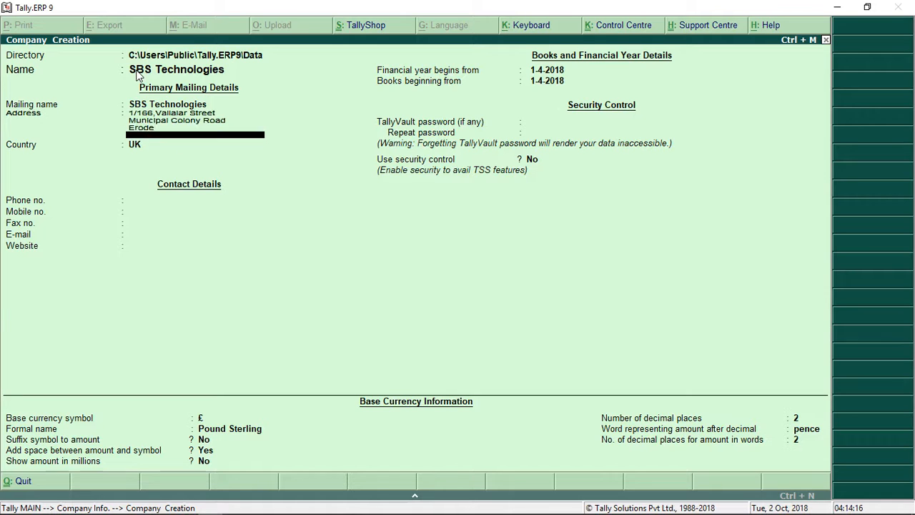
pyautogui.press('Return')
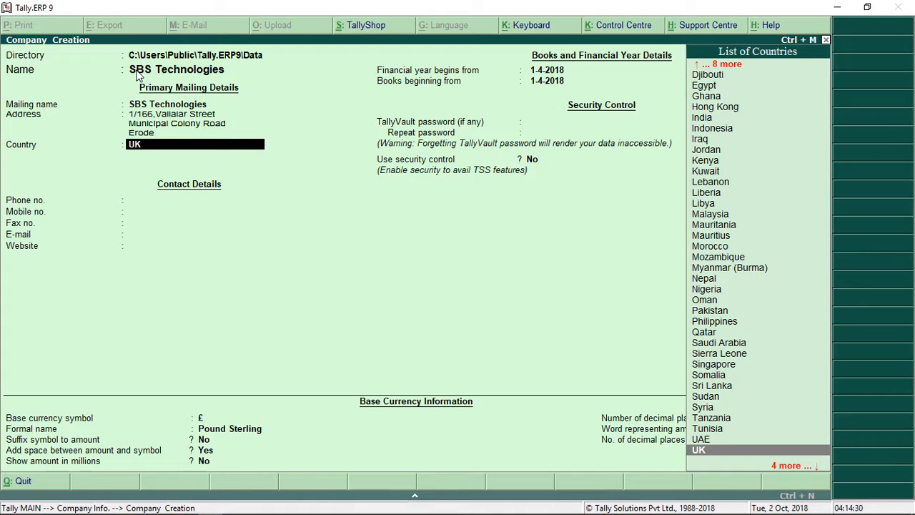
# Set the company's country to India
pyautogui.write('I')
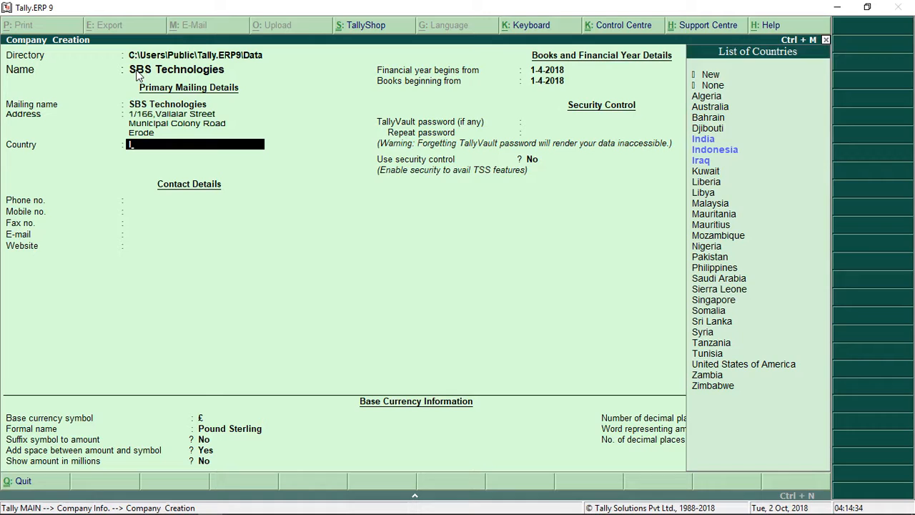
pyautogui.write('n')
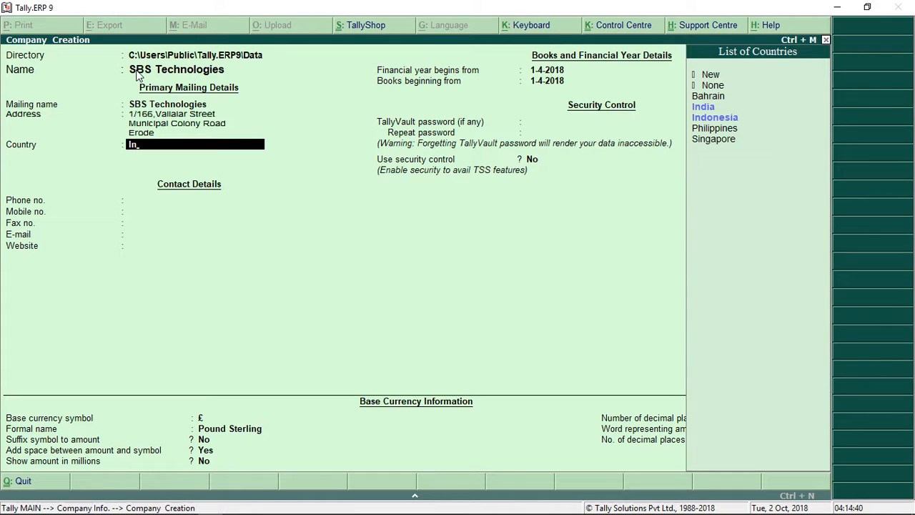
pyautogui.write('d')
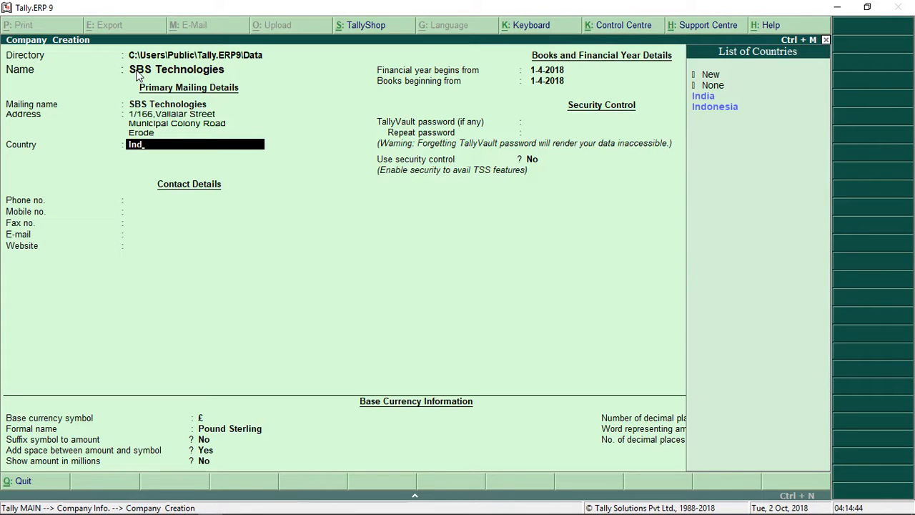
pyautogui.press('Down')
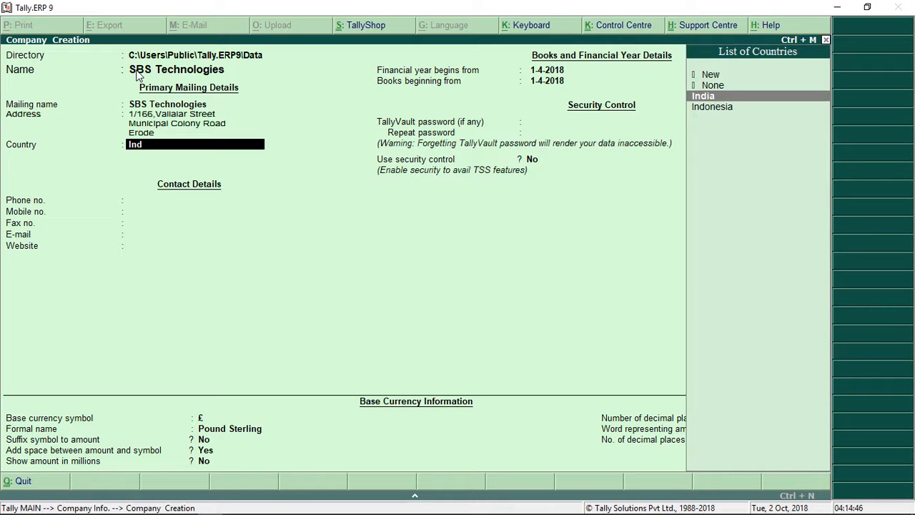
pyautogui.press('Return')
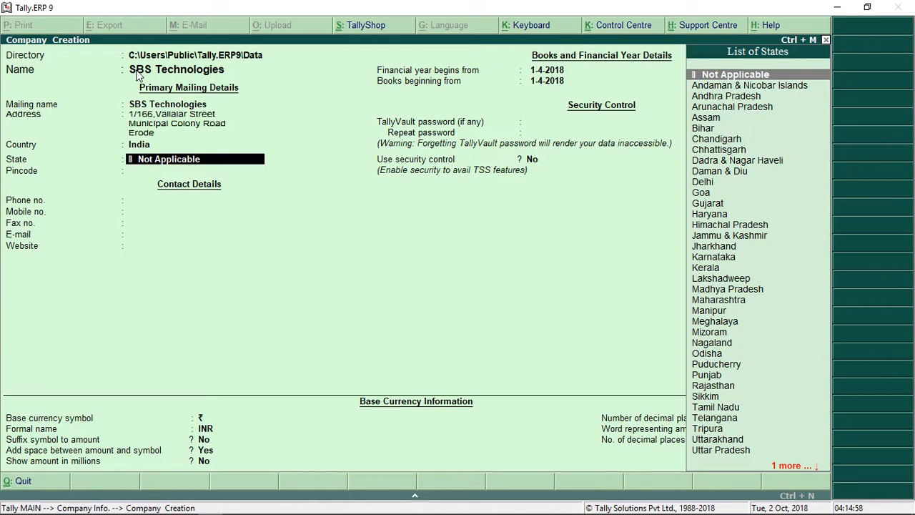
# Set the state to Tamil Nadu and enter the area pincode
pyautogui.write('Ta')
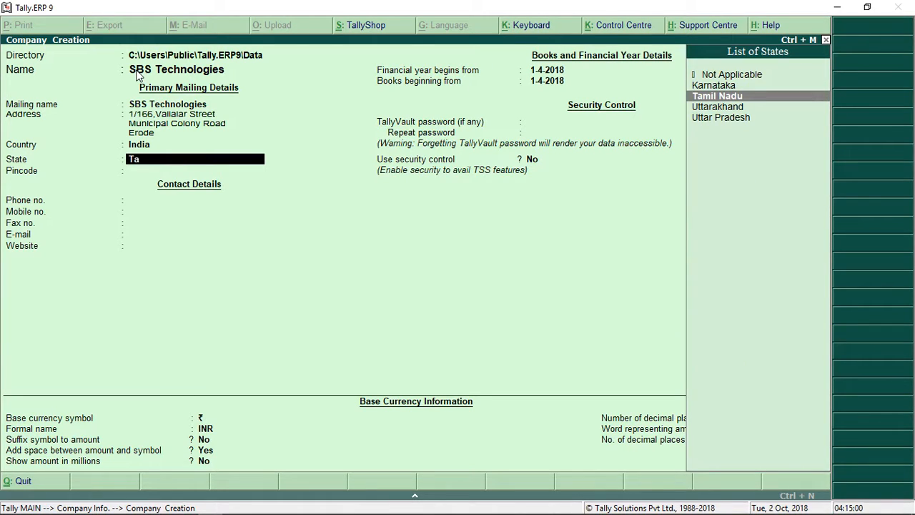
pyautogui.press('Return')
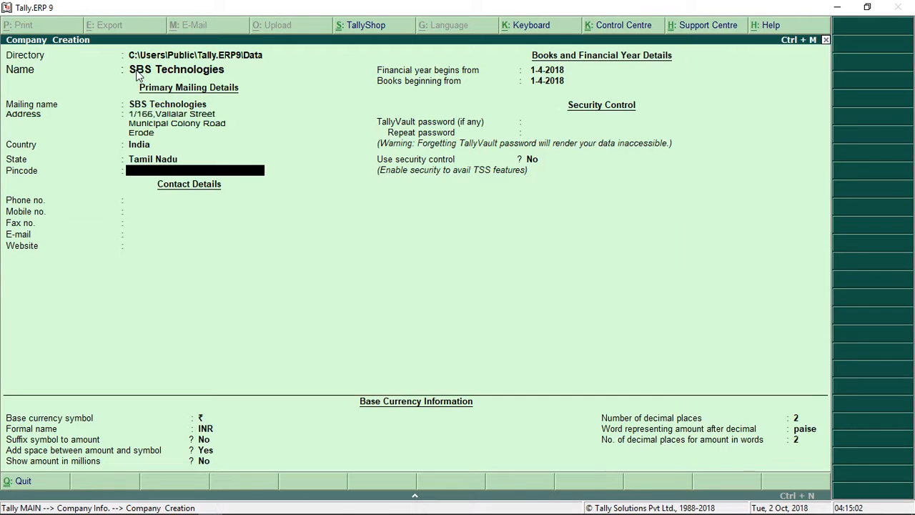
pyautogui.write('638004')
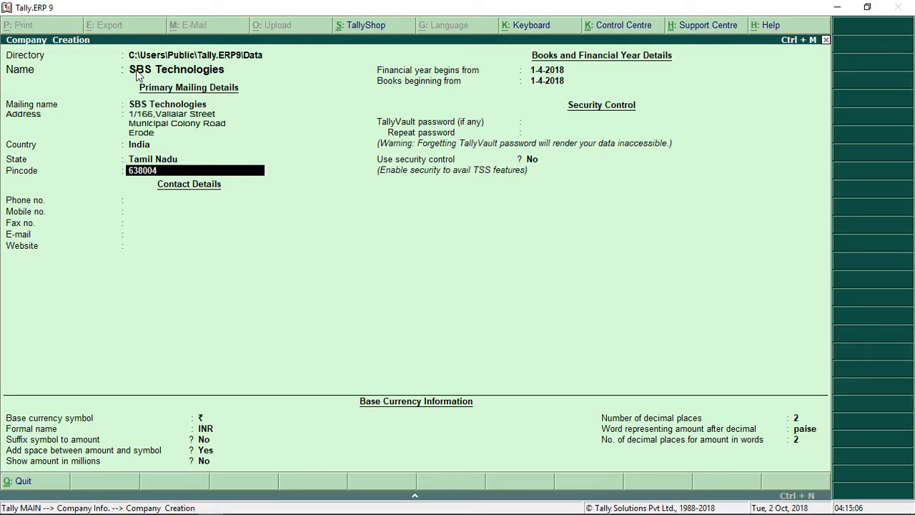
pyautogui.press('Return')
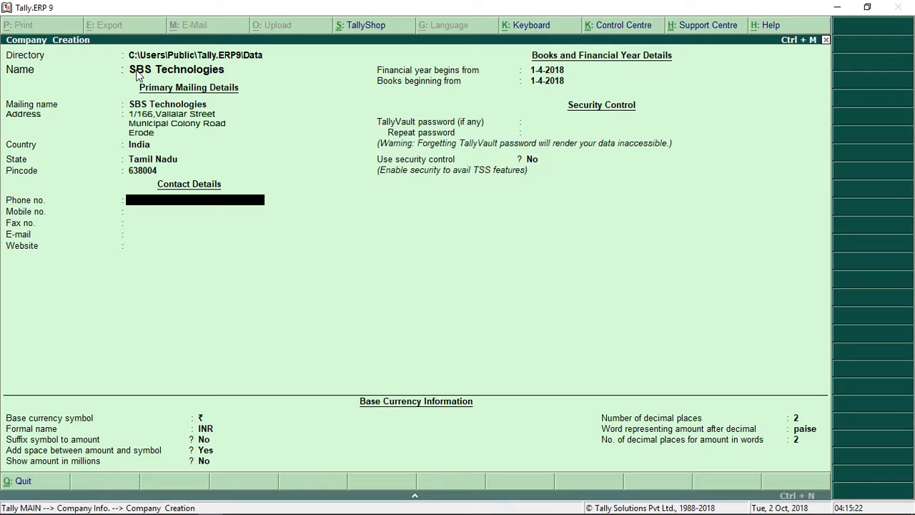
# Enter the company's mobile number, leaving phone and fax blank
pyautogui.press('Return')
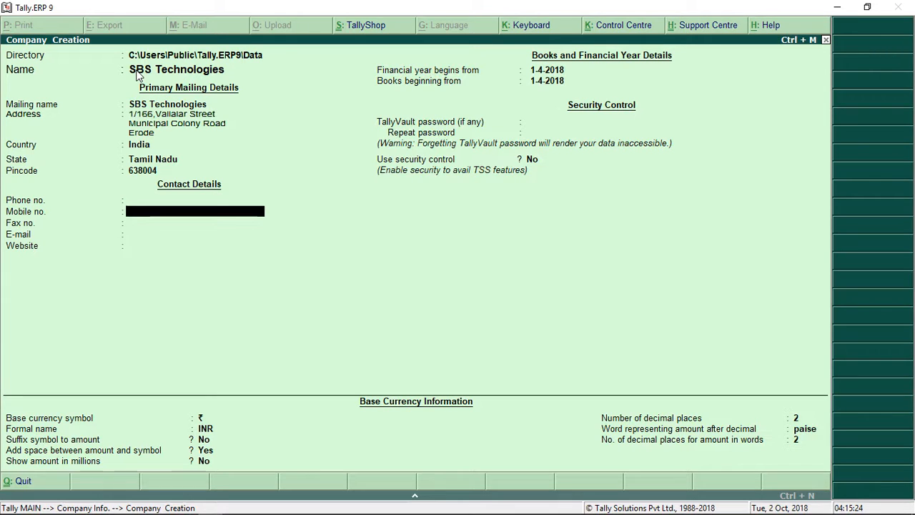
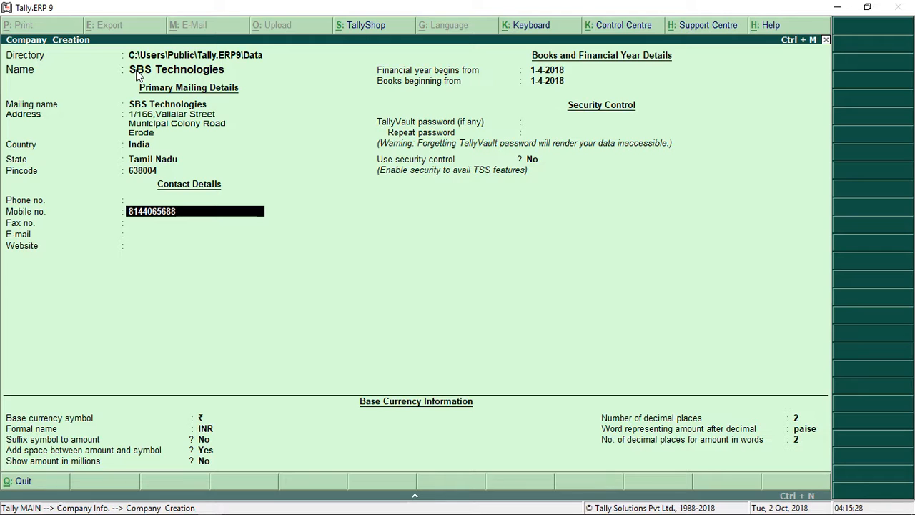
pyautogui.press('Return')
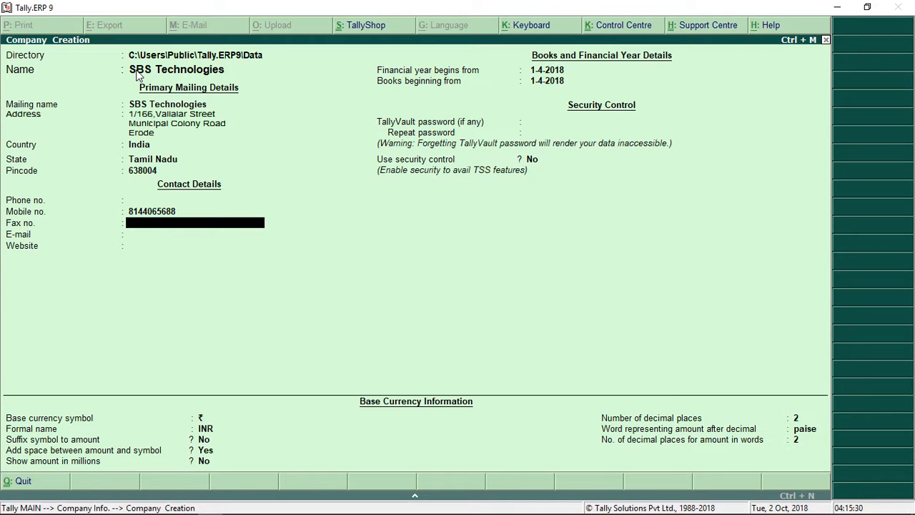
pyautogui.press('Return')
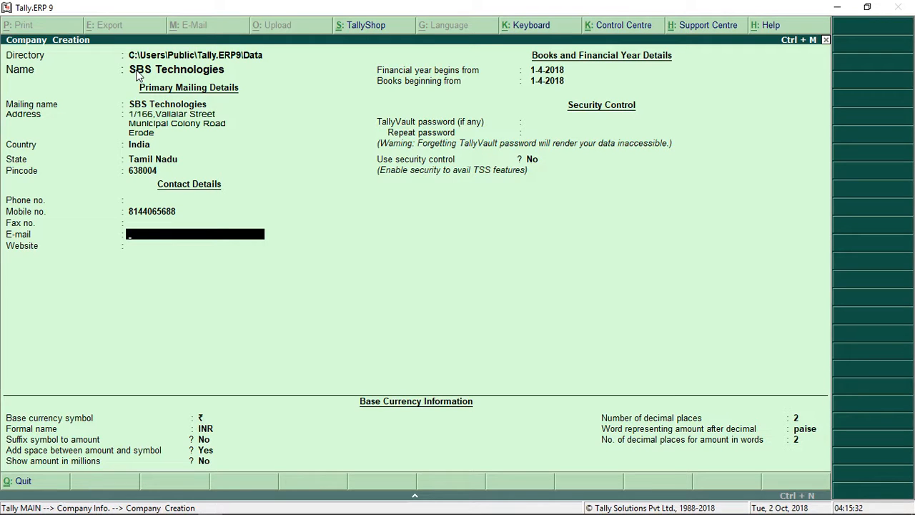
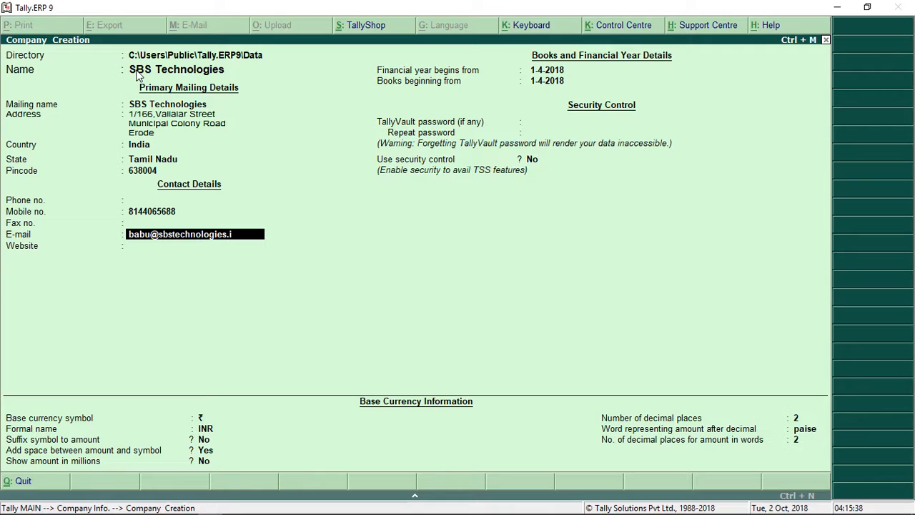
pyautogui.press('Return')
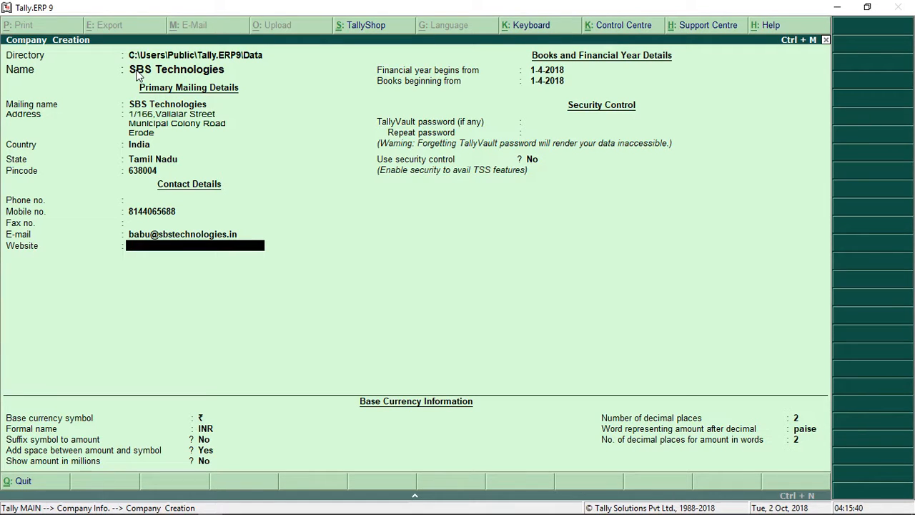
pyautogui.write('www.sbstechnologies.ibn')
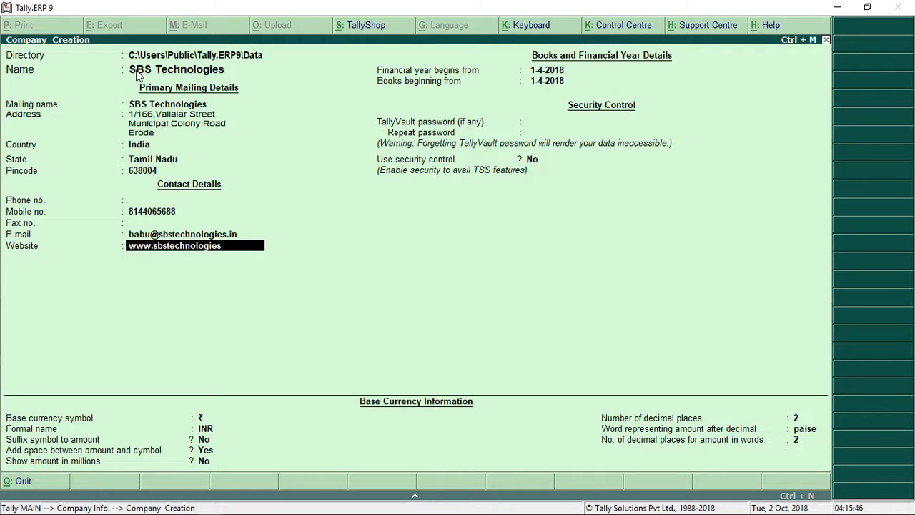
pyautogui.press('BackSpace')
pyautogui.press('BackSpace')
pyautogui.write('n')
pyautogui.press('Return')
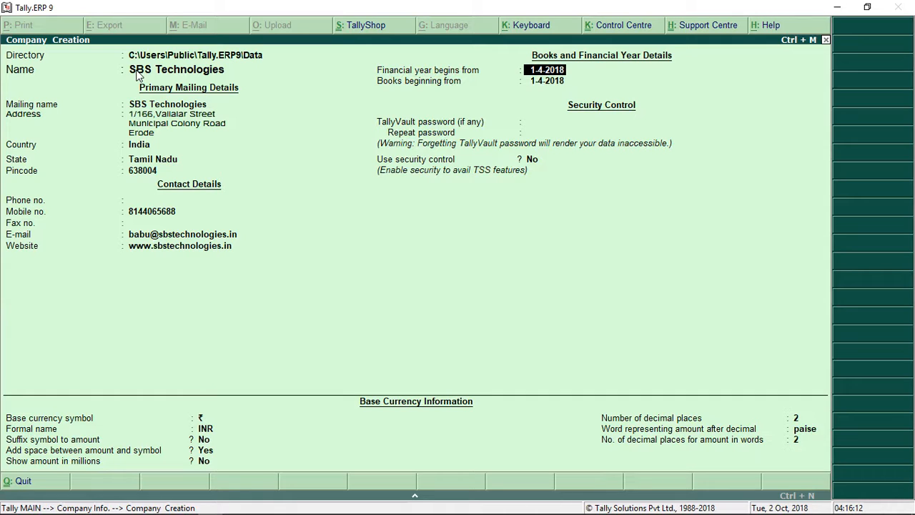
pyautogui.press('Return')
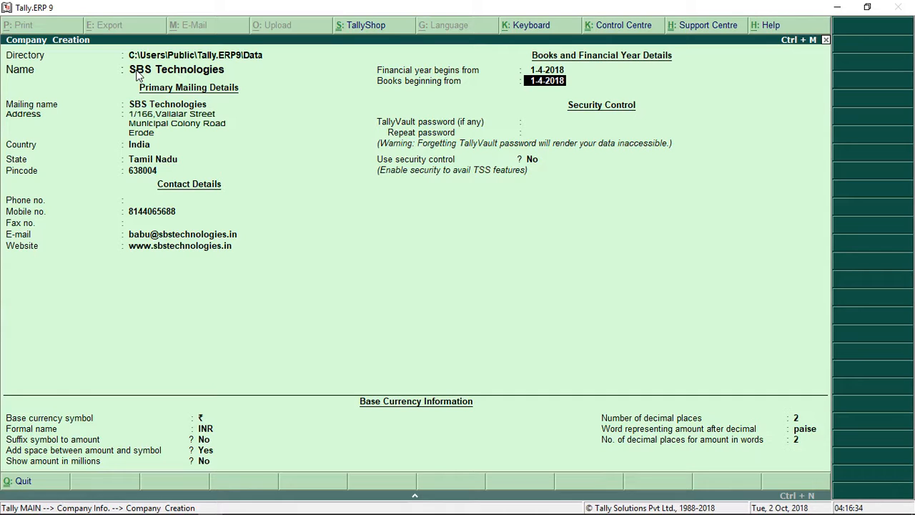
pyautogui.press('Return')
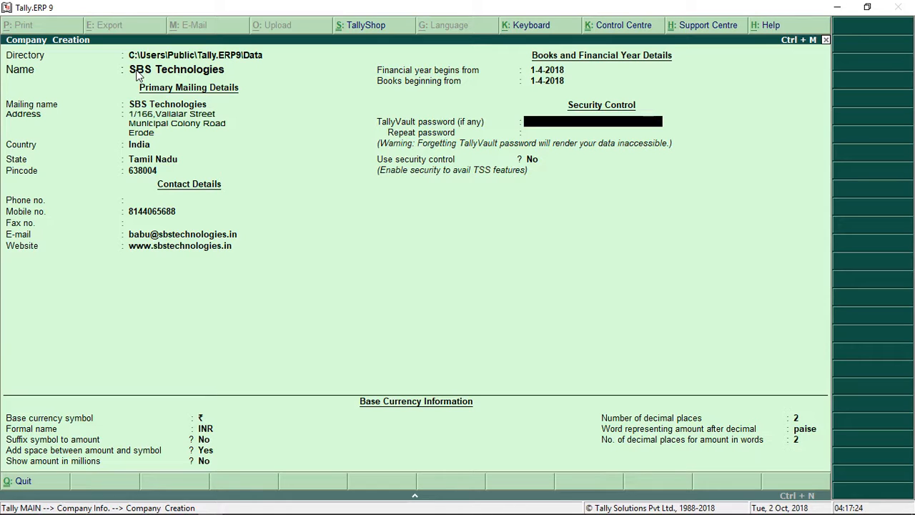
pyautogui.press('Return')
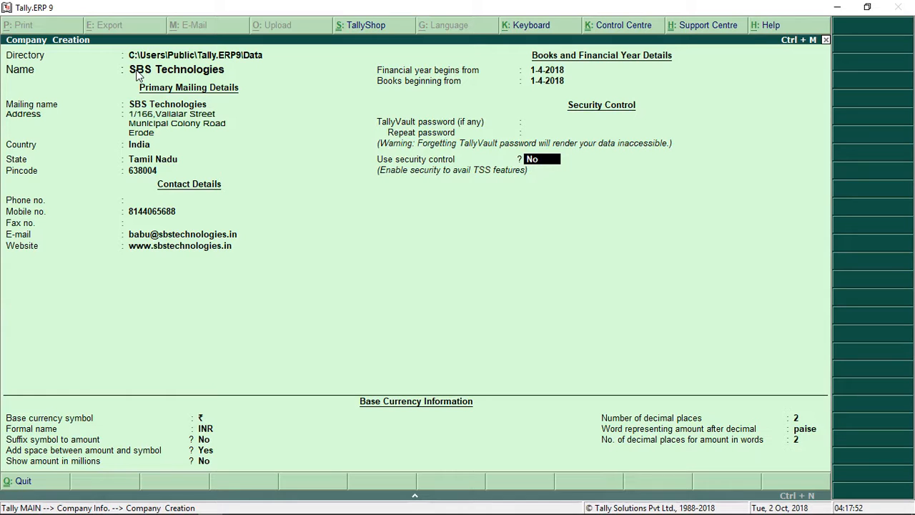
pyautogui.press('Return')
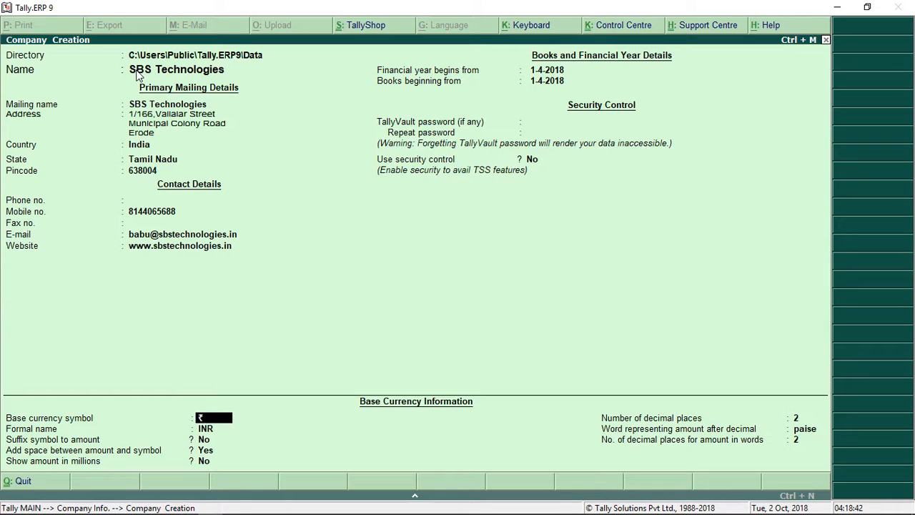
# Keep the default INR currency settings, including 2 decimal places and paise, until Accept? appears
pyautogui.press('Return')
pyautogui.press('Return')
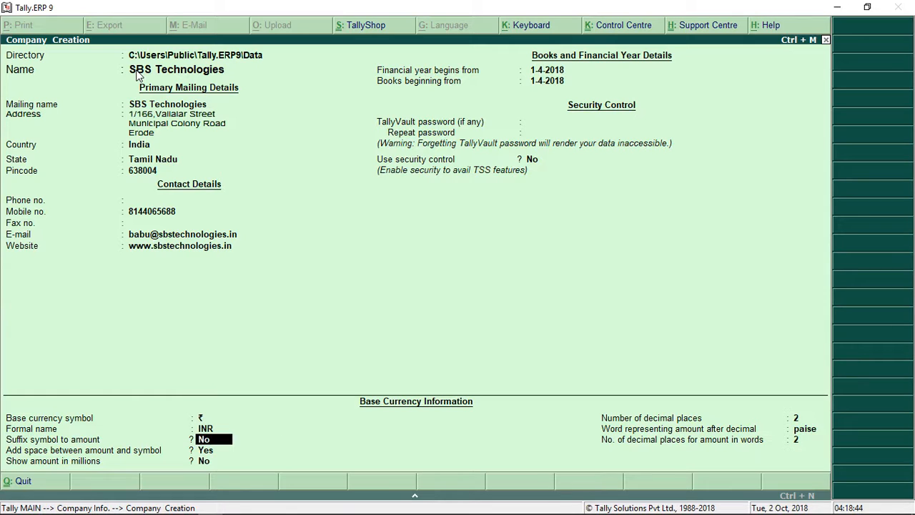
pyautogui.press('Return')
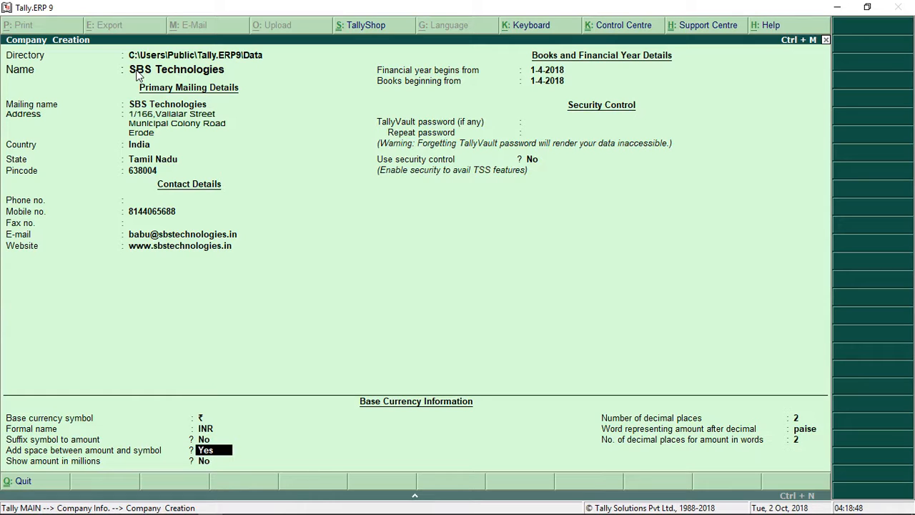
pyautogui.press('Return')
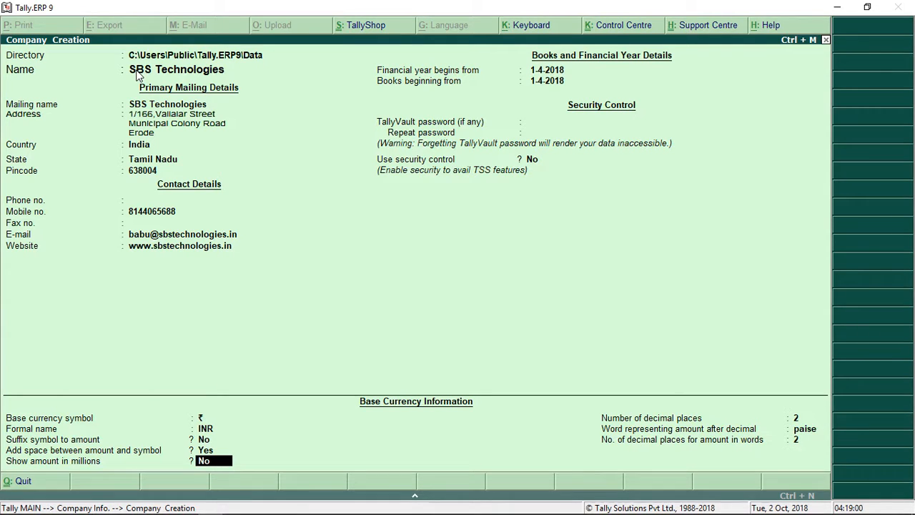
pyautogui.press('Return')
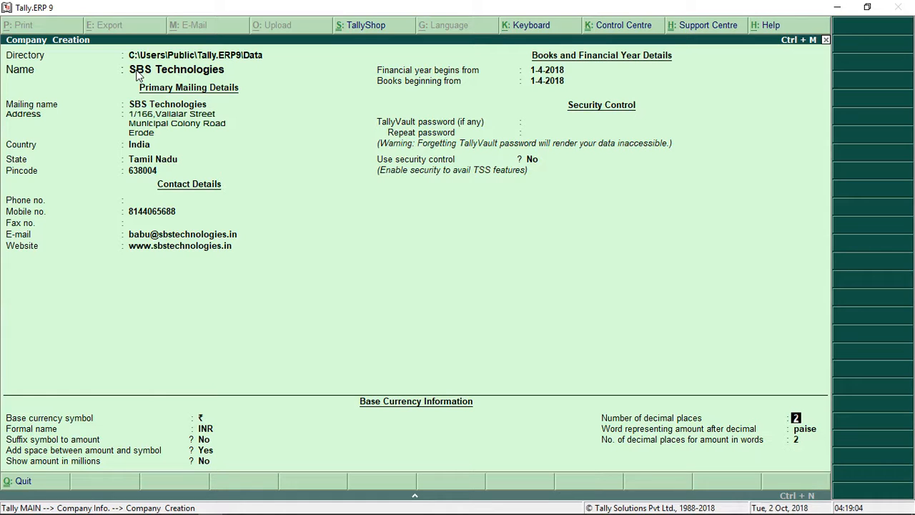
pyautogui.press('Return')
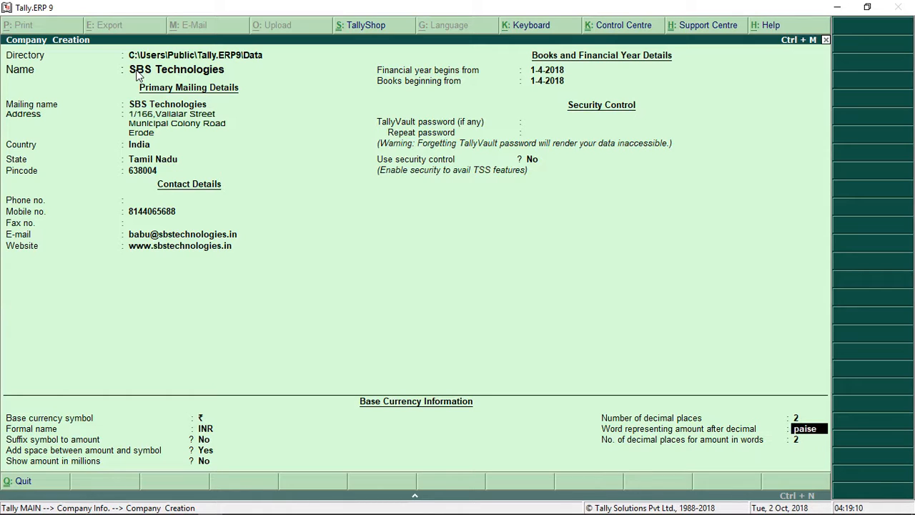
pyautogui.press('Return')
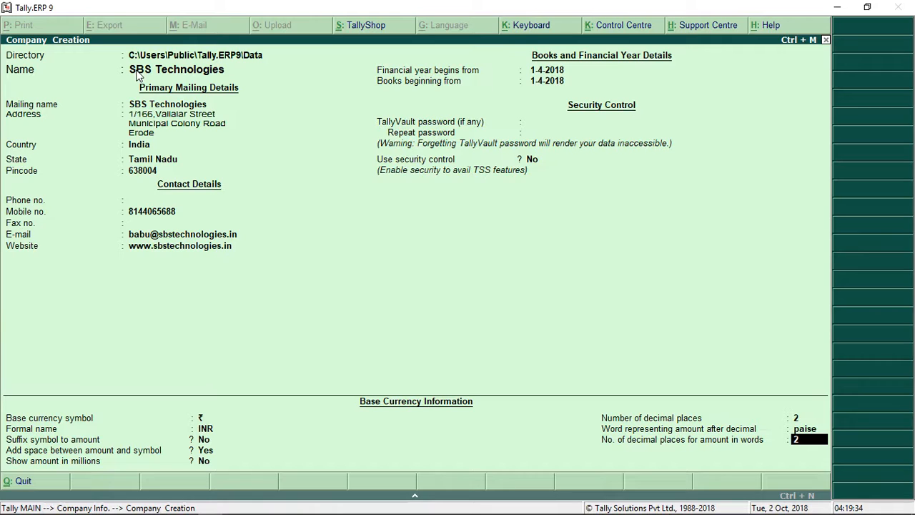
pyautogui.press('Return')
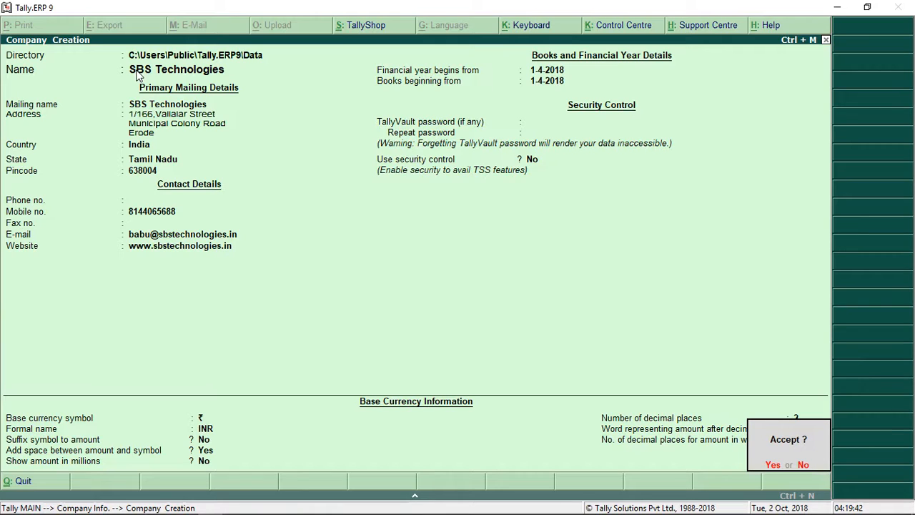
# Accept the Company Creation form to save SBS Technologies
pyautogui.press('Return')
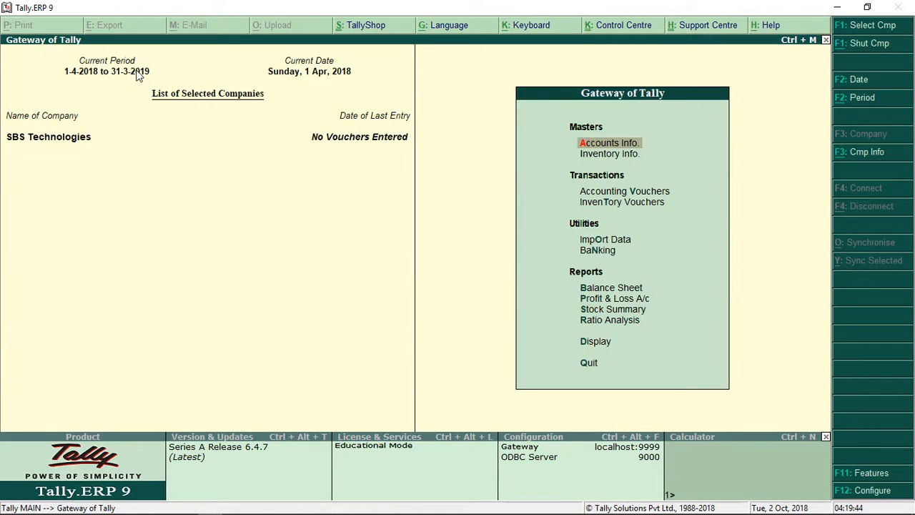